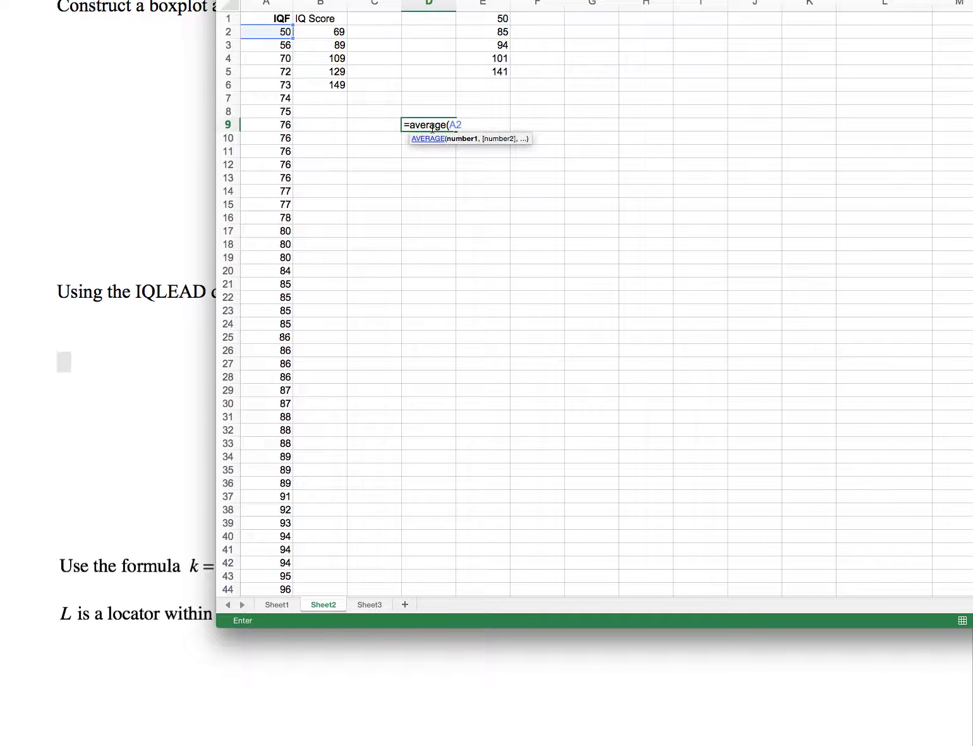
# Complete the D9 formula as =average(A2:A79) and enter the rounded mean 92.9 in E9
pyautogui.write(':A')
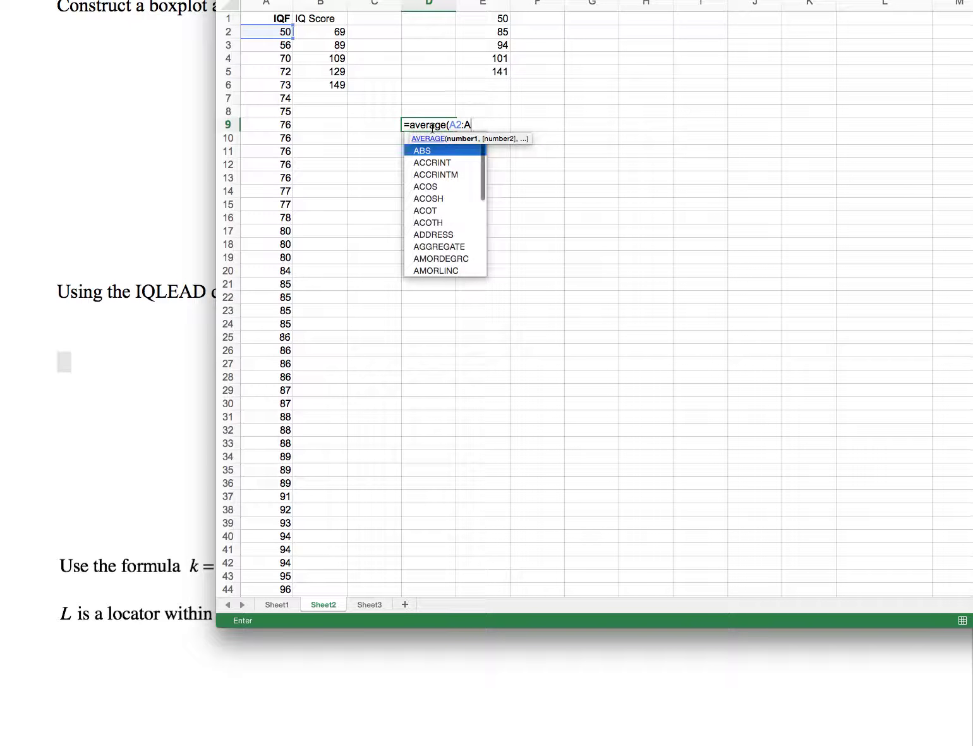
pyautogui.write('79)')
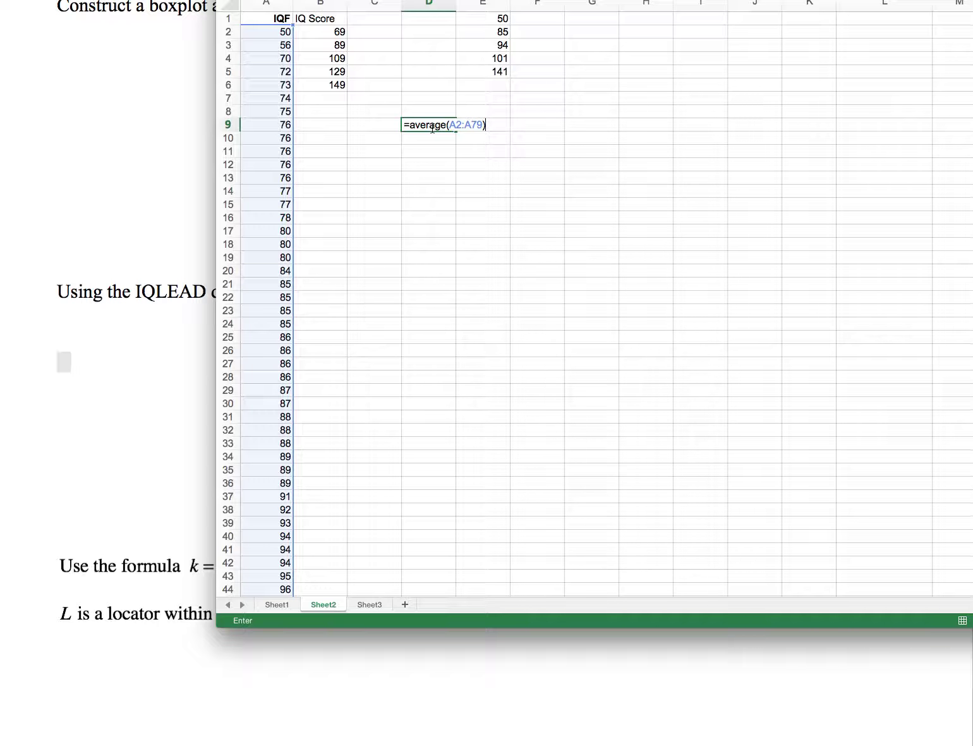
pyautogui.press('Return')
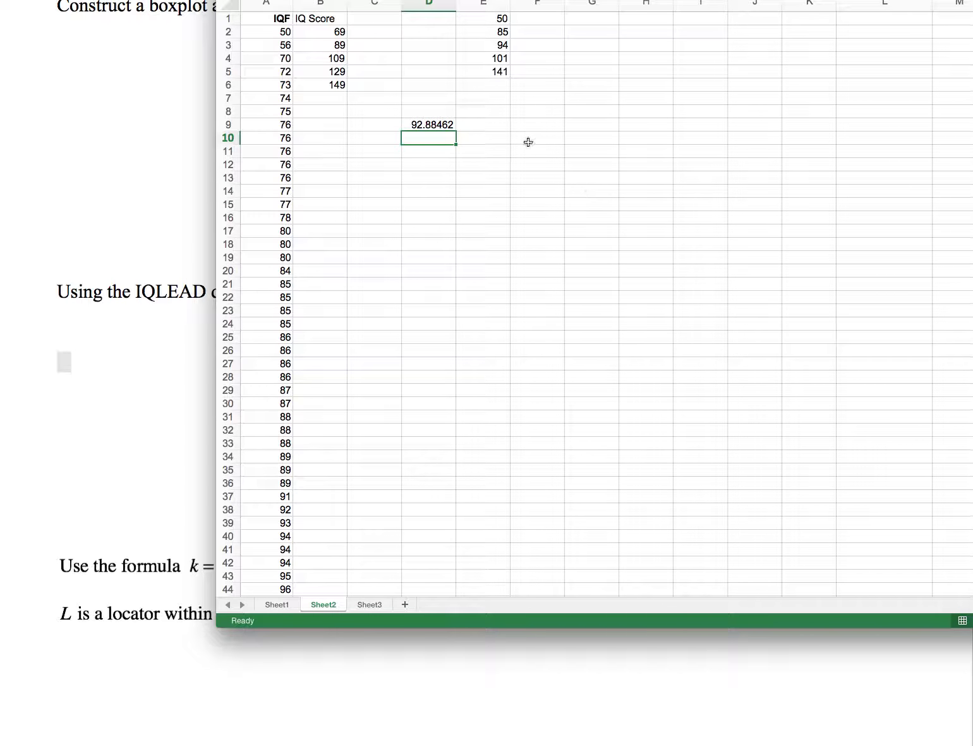
pyautogui.click(503, 128)
pyautogui.write('92.9')
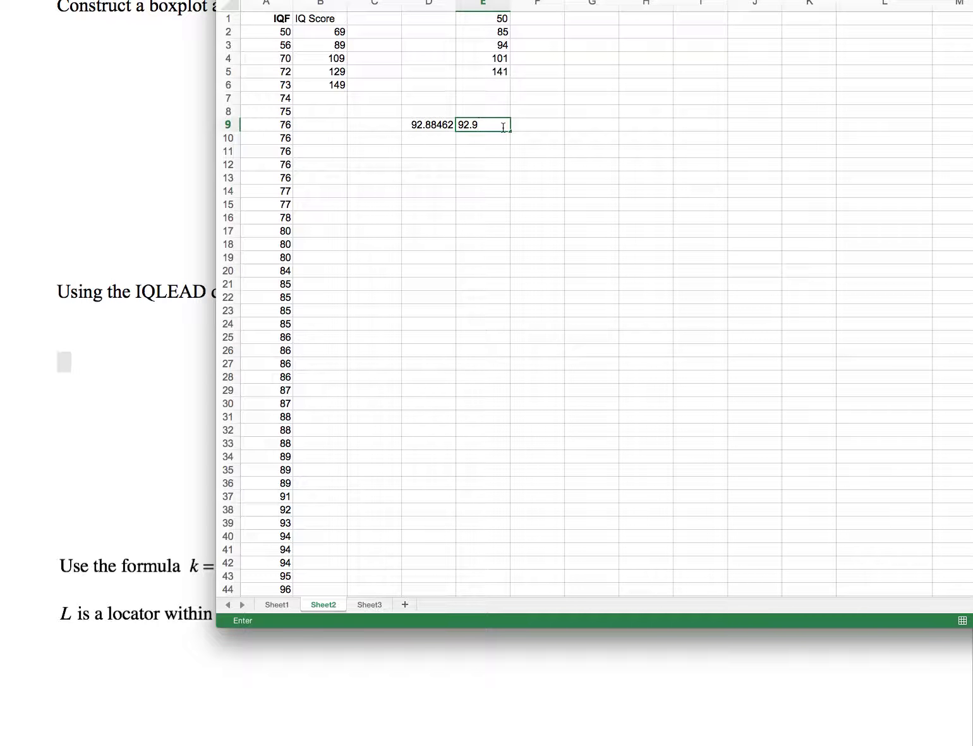
pyautogui.hscroll(1, 436, 126)
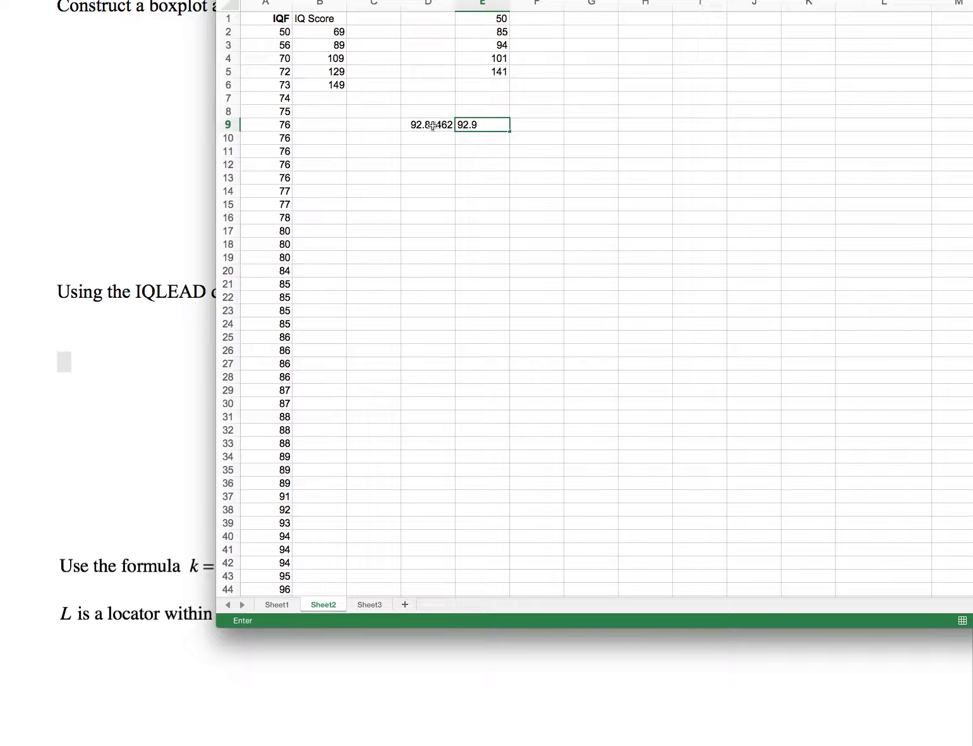
# Calculate the standard deviation of the IQ data in D10 with =stdev(A2:A79)
pyautogui.click(426, 139)
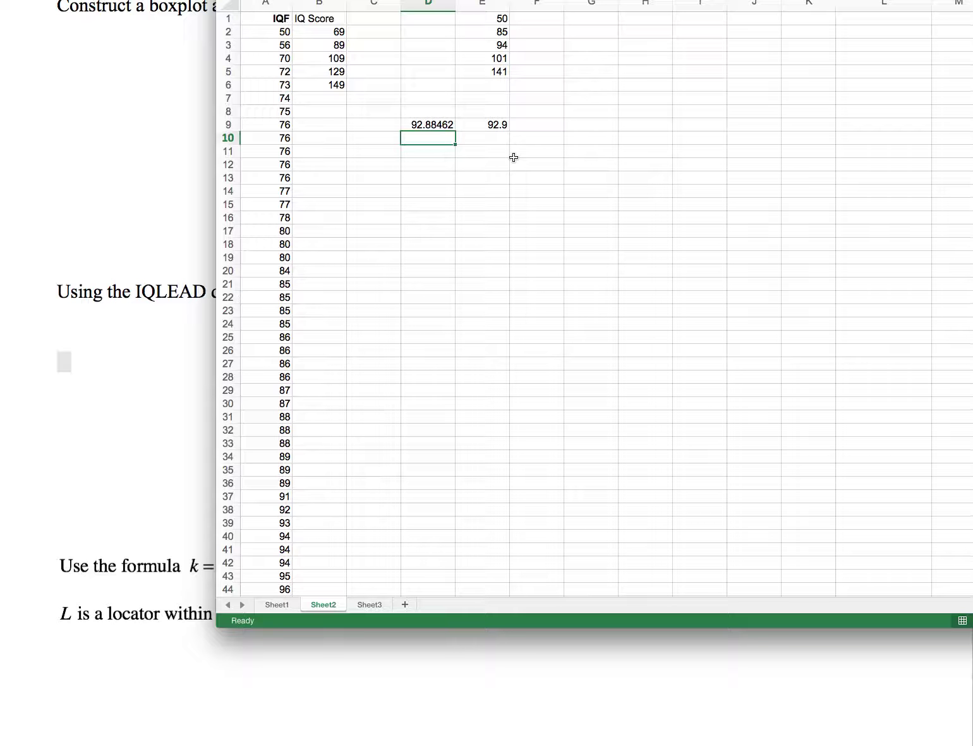
pyautogui.write('=stdev')
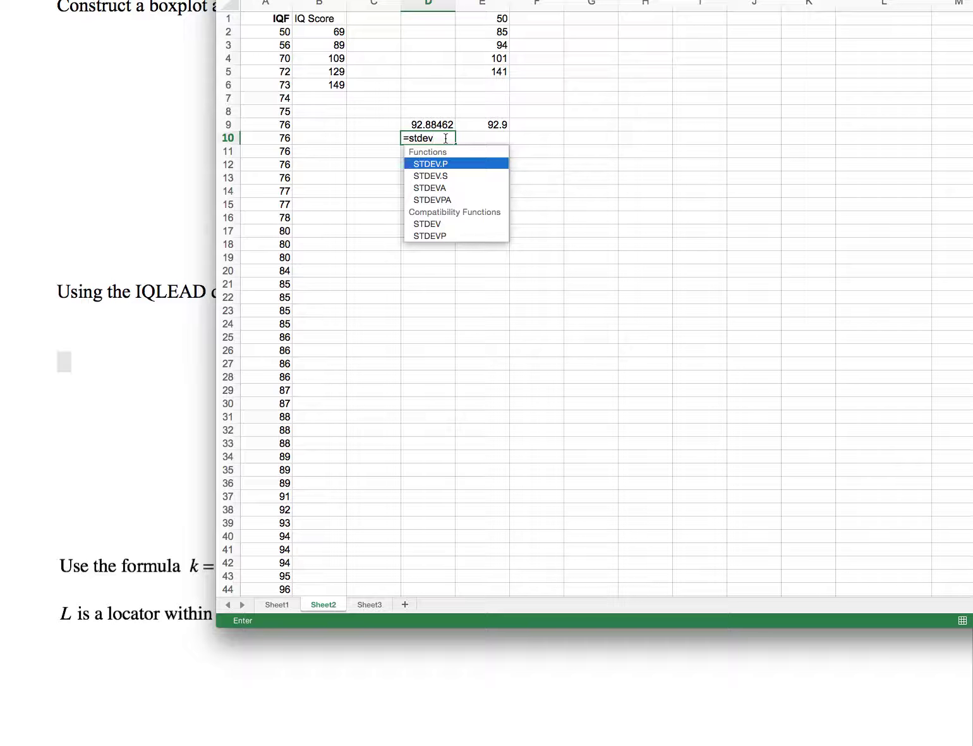
pyautogui.write('(')
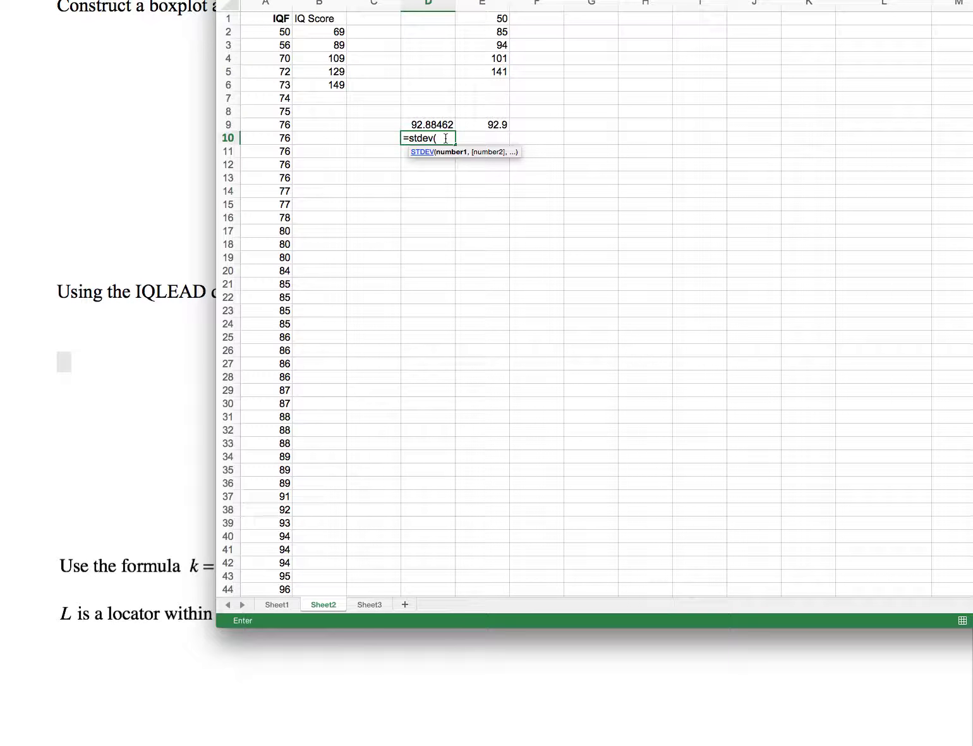
pyautogui.write('A2')
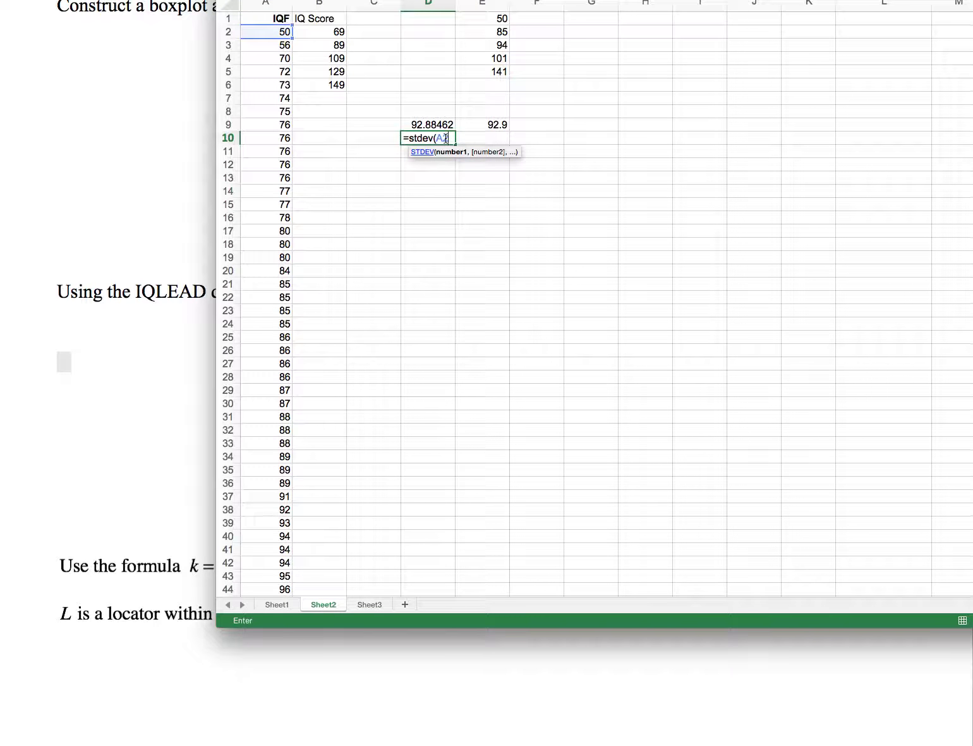
pyautogui.write(':A79')
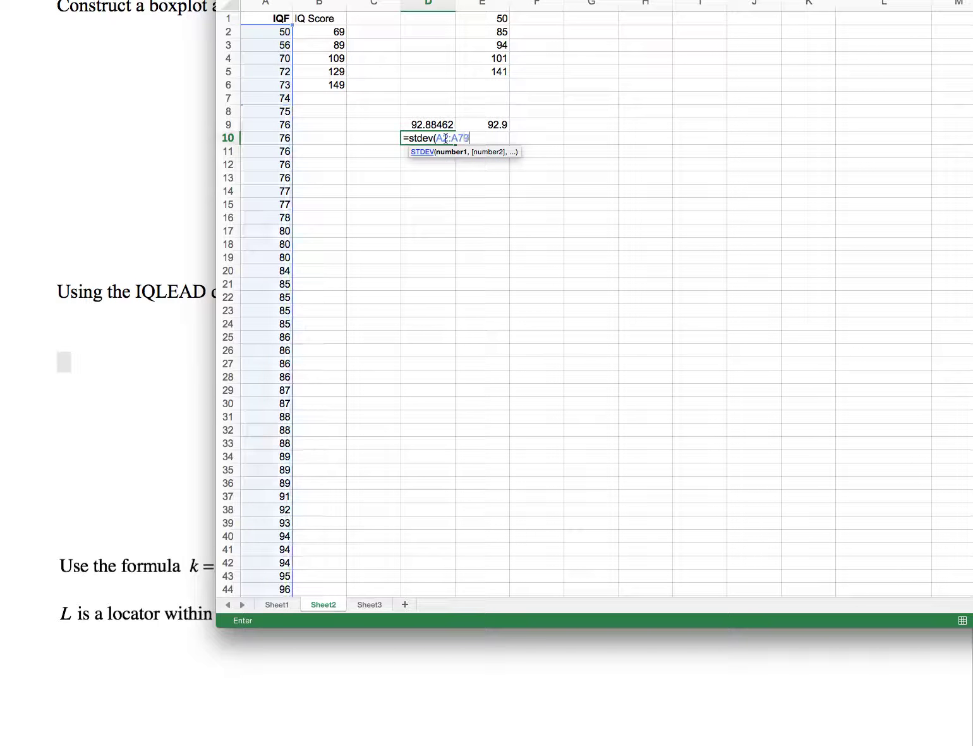
pyautogui.write(')')
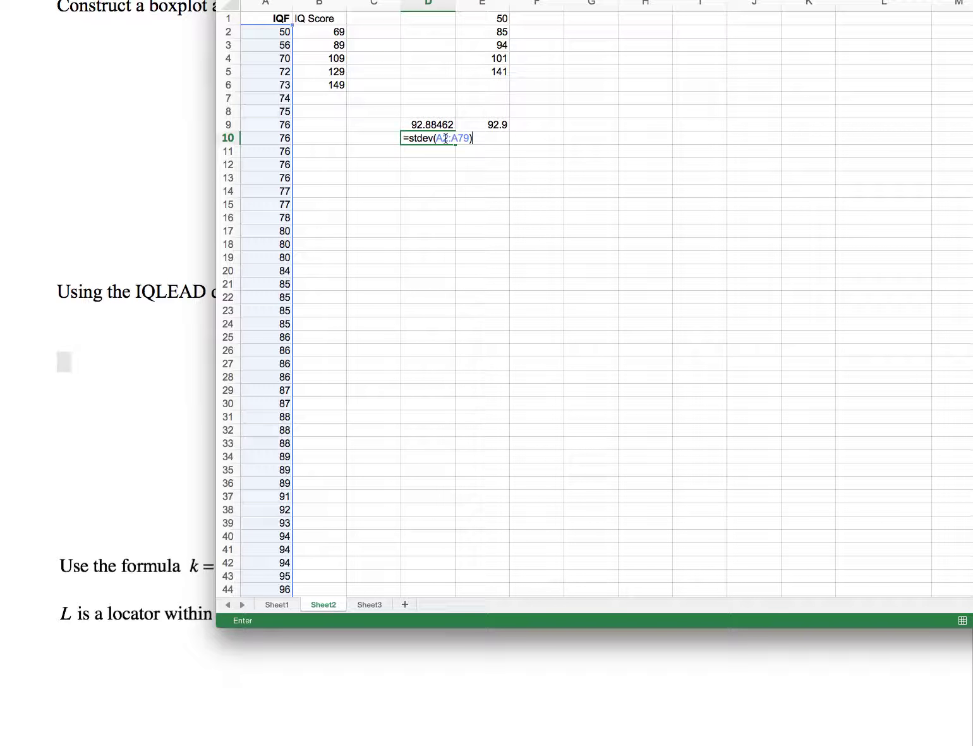
pyautogui.press('Return')
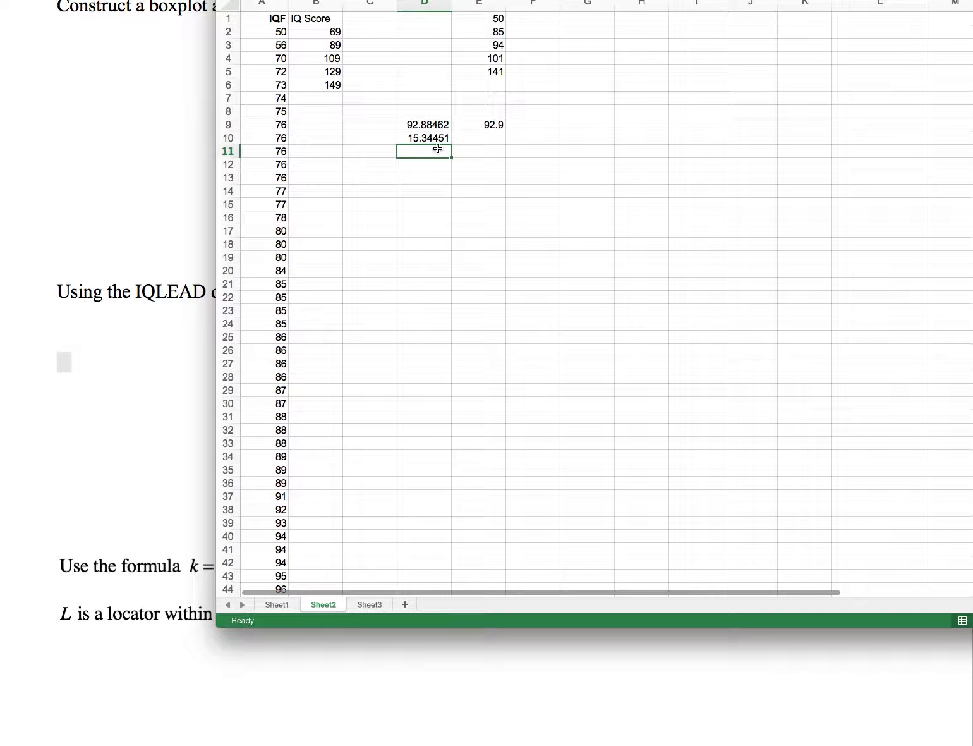
# Enter the rounded standard deviation 15.3 in E10, beside the calculated value
pyautogui.hscroll(1, 420, 149)
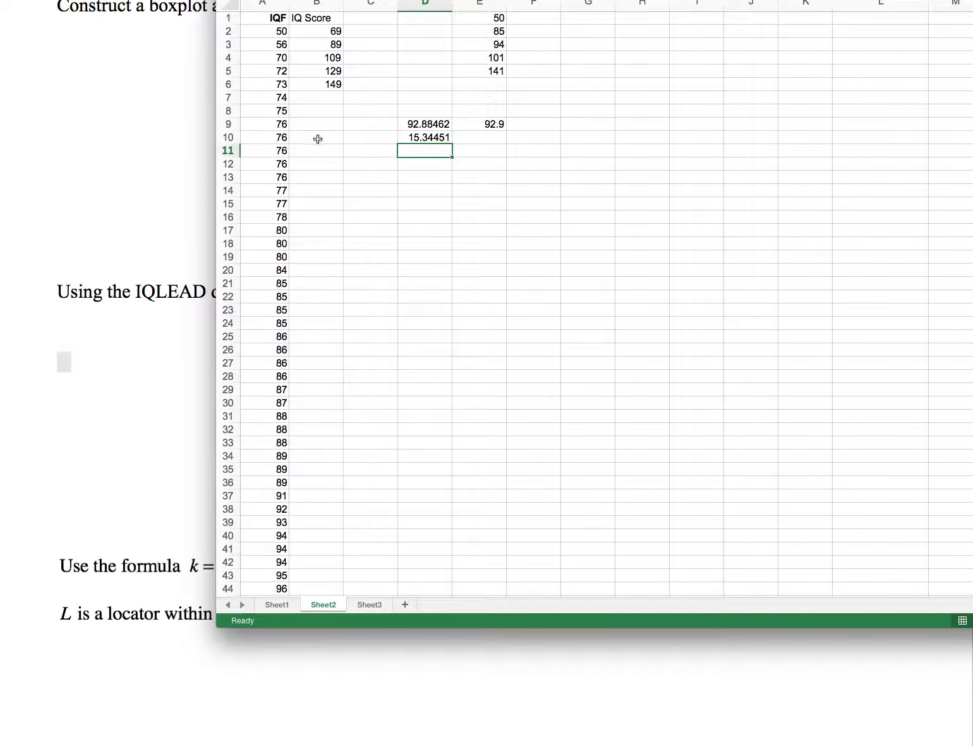
pyautogui.scroll(-1, 264, 193)
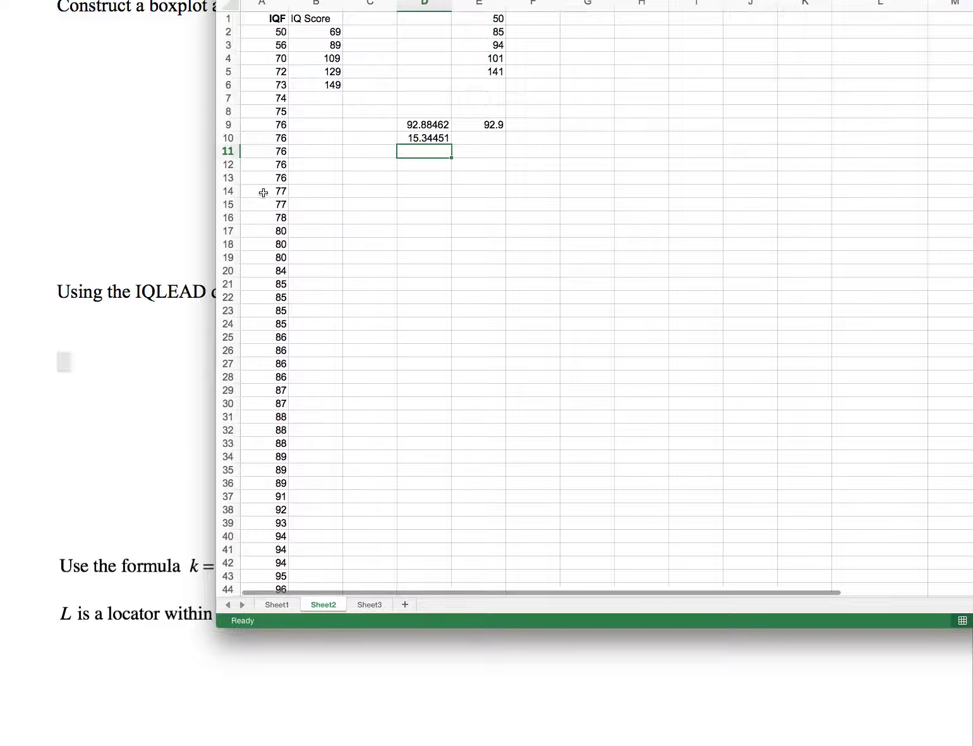
pyautogui.scroll(1, 264, 193)
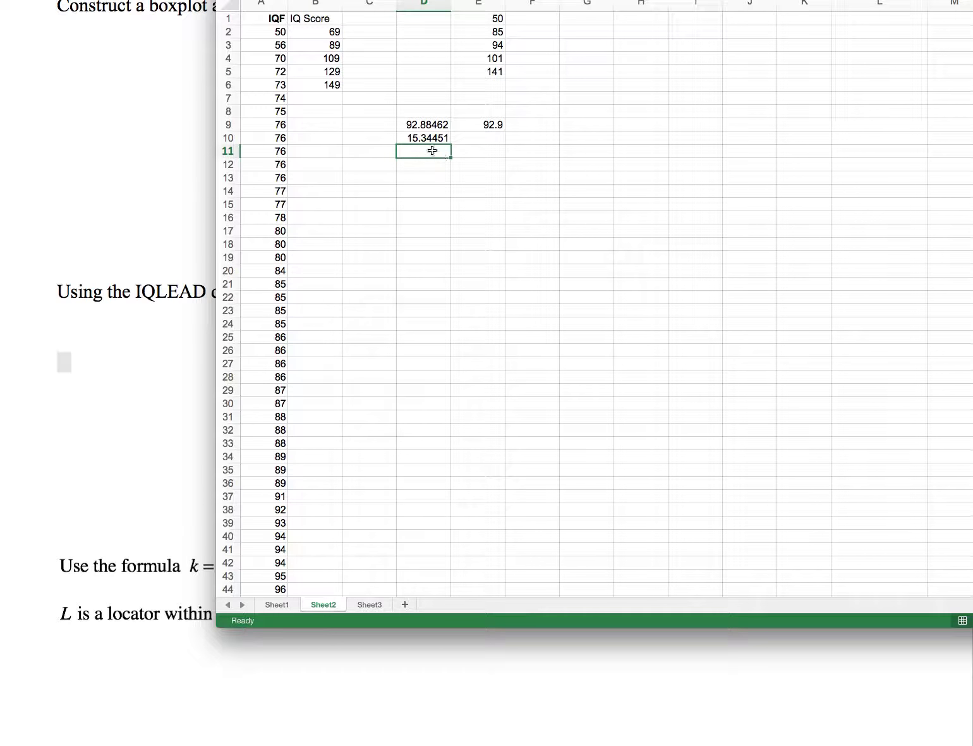
pyautogui.click(484, 139)
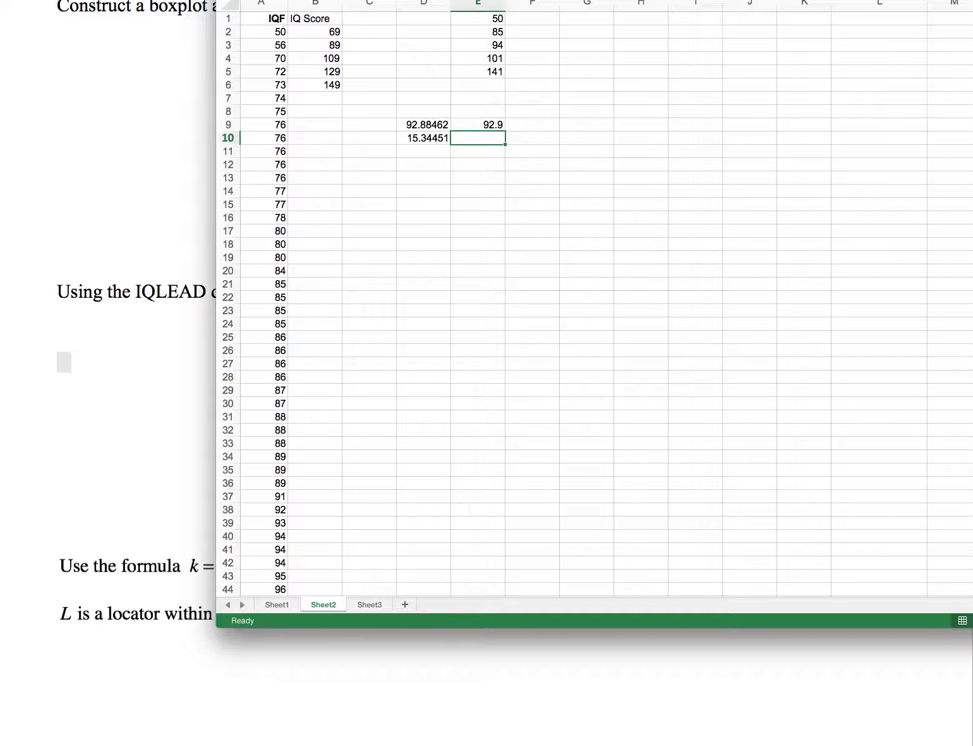
pyautogui.write('15.3')
pyautogui.press('Return')
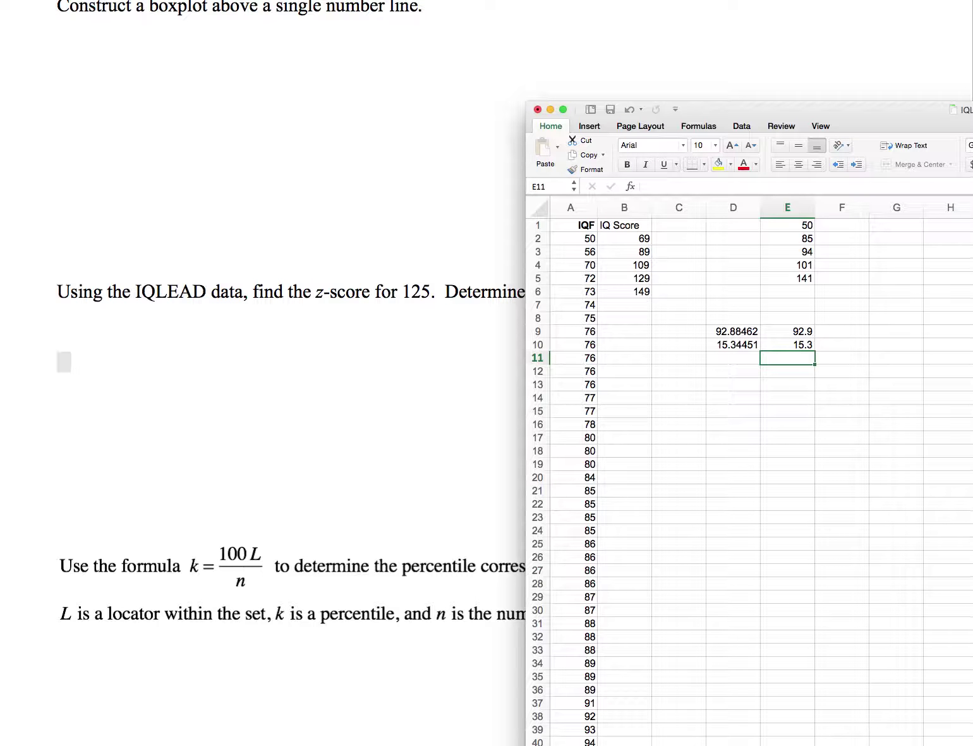
# Switch to the open MathType equation and complete the z-score fraction's numerator as 125 − 92.9
pyautogui.press('super+Tab')
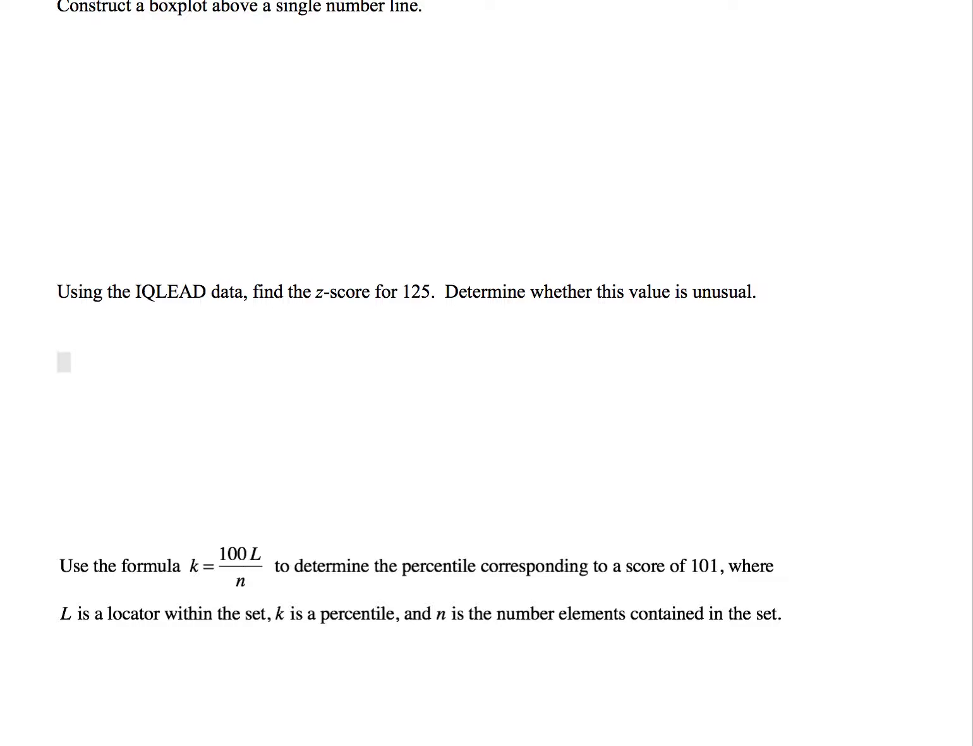
pyautogui.press('super+Tab')
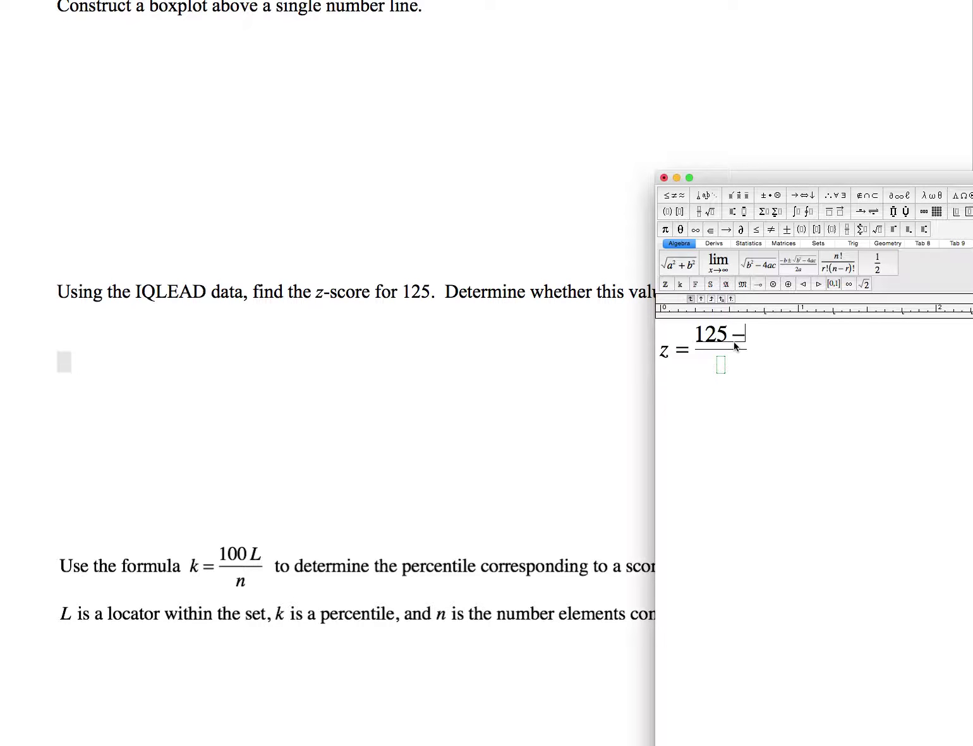
pyautogui.moveTo(967, 178); pyautogui.dragTo(475, 164)
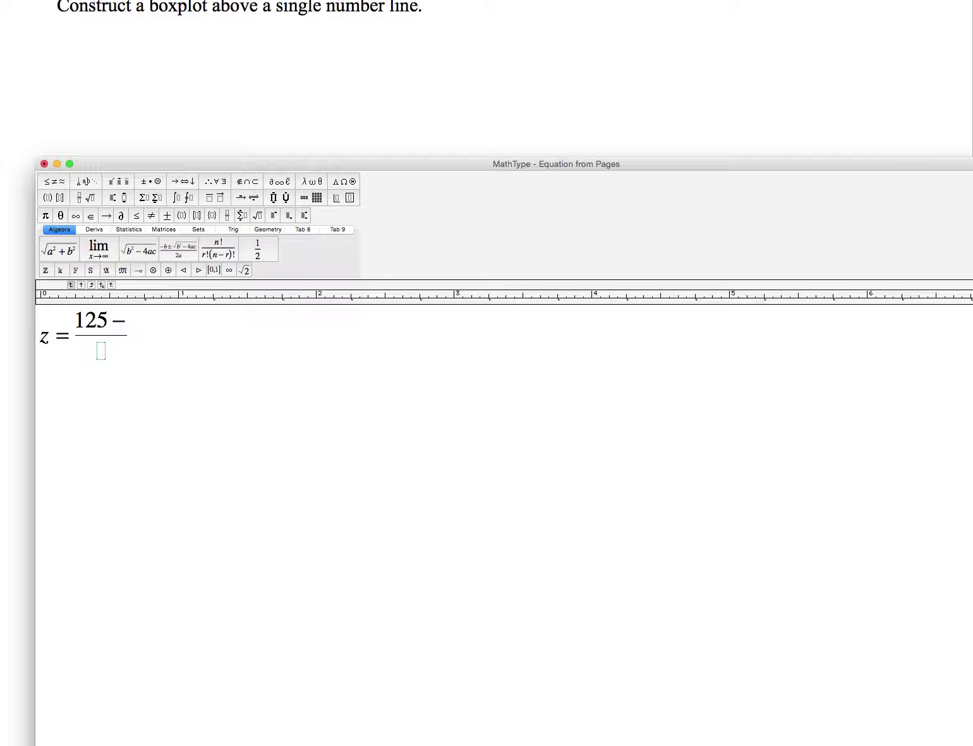
pyautogui.press('super+Tab')
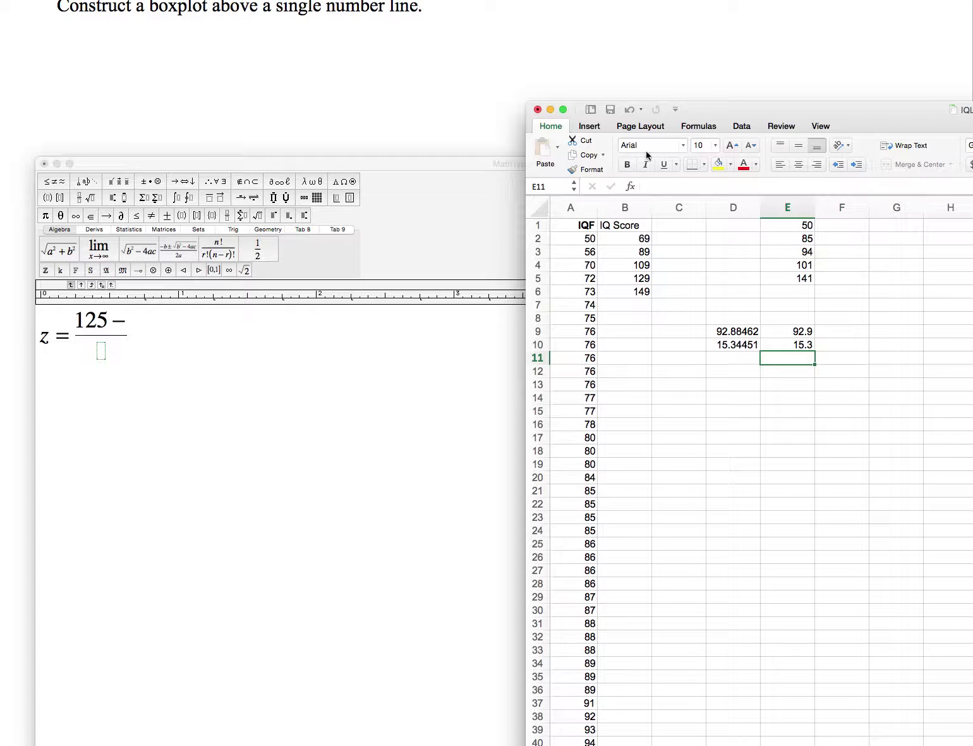
pyautogui.click(373, 163)
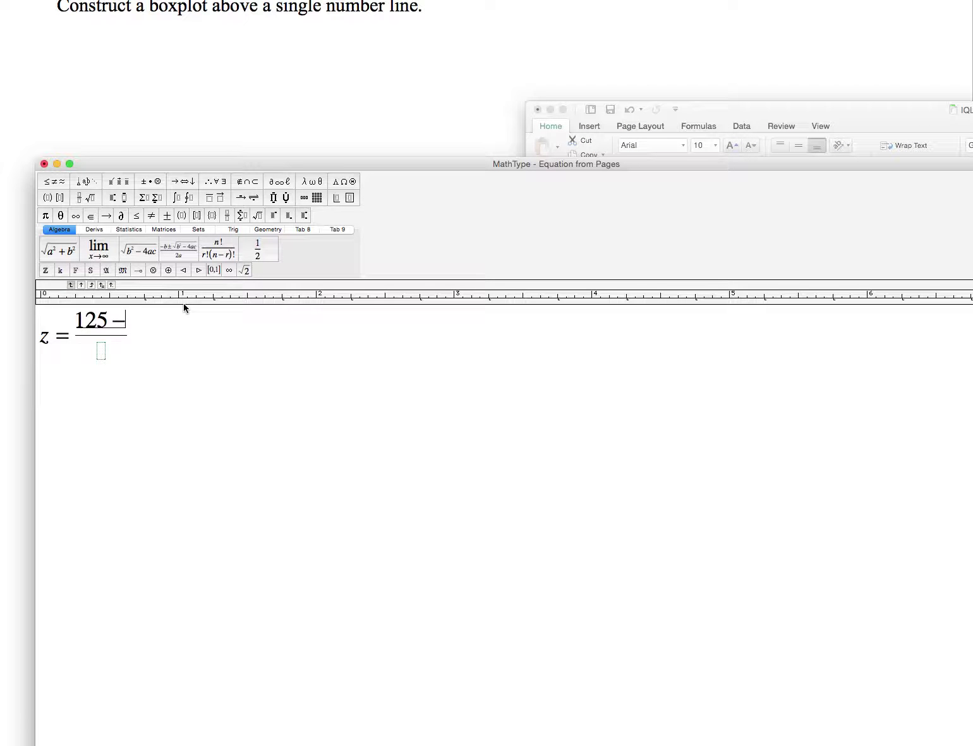
pyautogui.write('92.9')
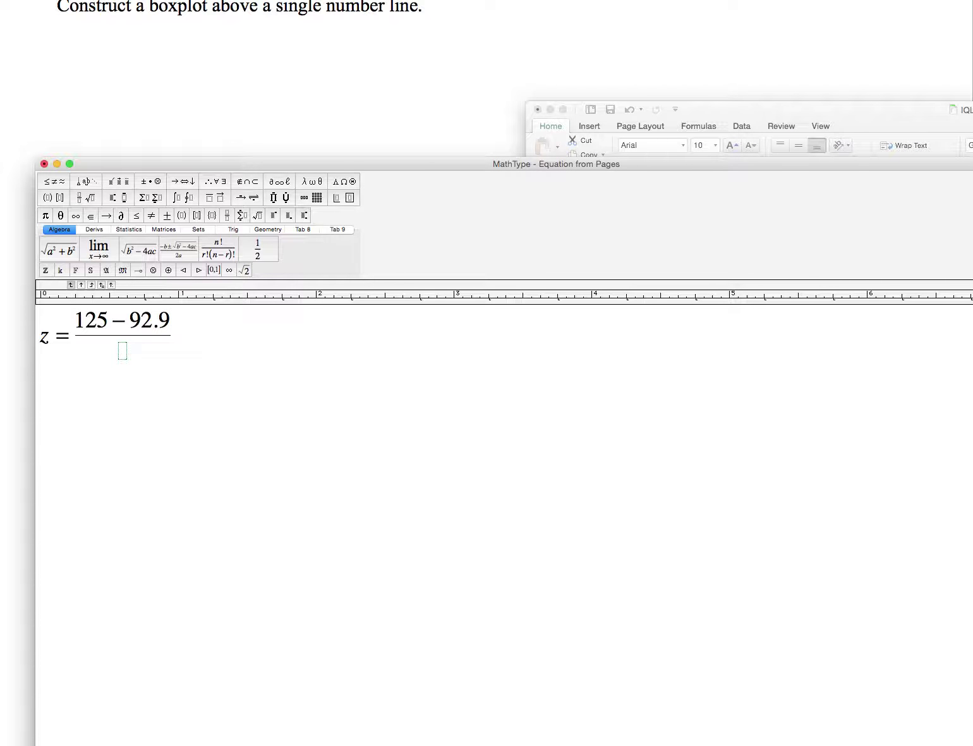
# Fill the z-score fraction's denominator with 15.3 and add an equals sign after the fraction
pyautogui.click(123, 350)
pyautogui.moveTo(869, 168); pyautogui.dragTo(867, 31)
pyautogui.write('15.3')
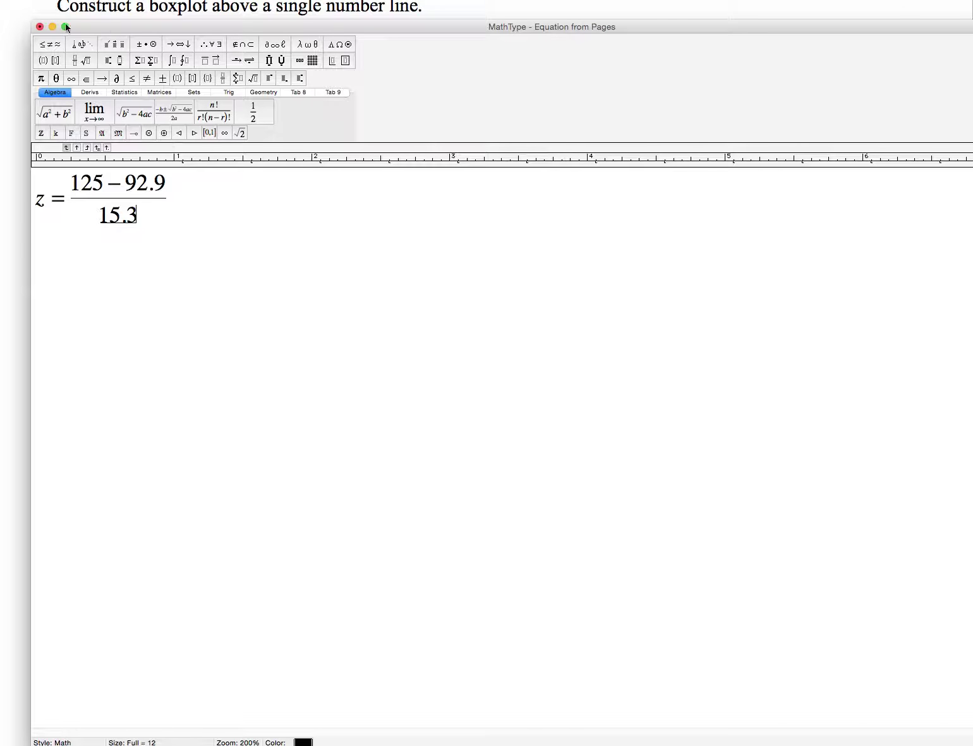
pyautogui.press('Tab')
pyautogui.write('=')
# Switch to the Excel workbook and calculate the z-score in E13 with =(125-92.9)/15.3
pyautogui.press('super+Tab')
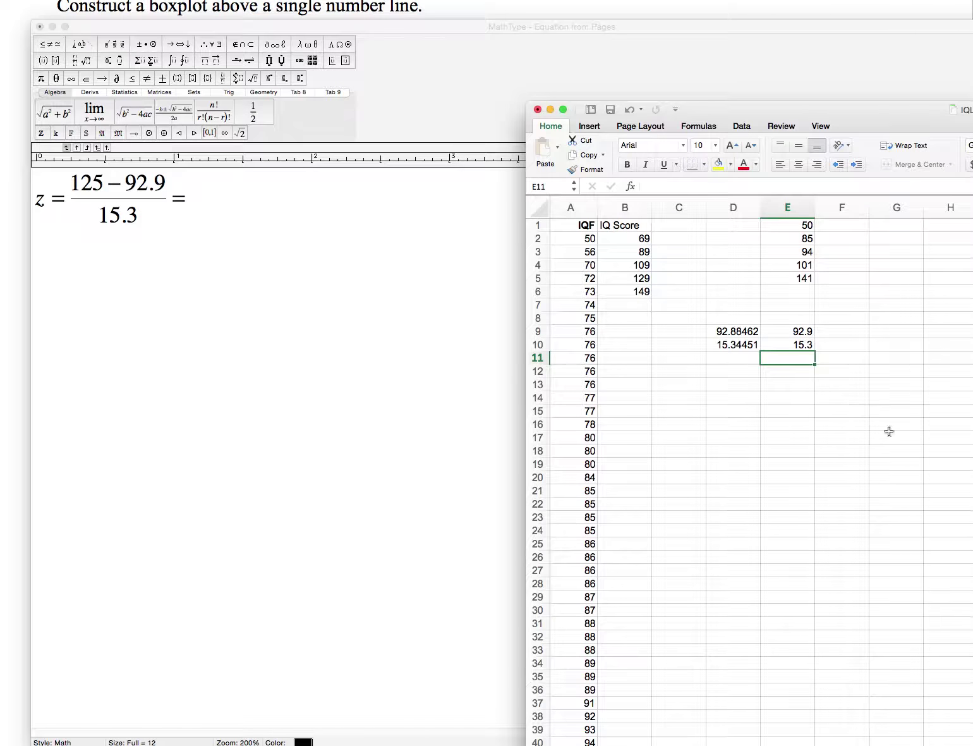
pyautogui.click(795, 387)
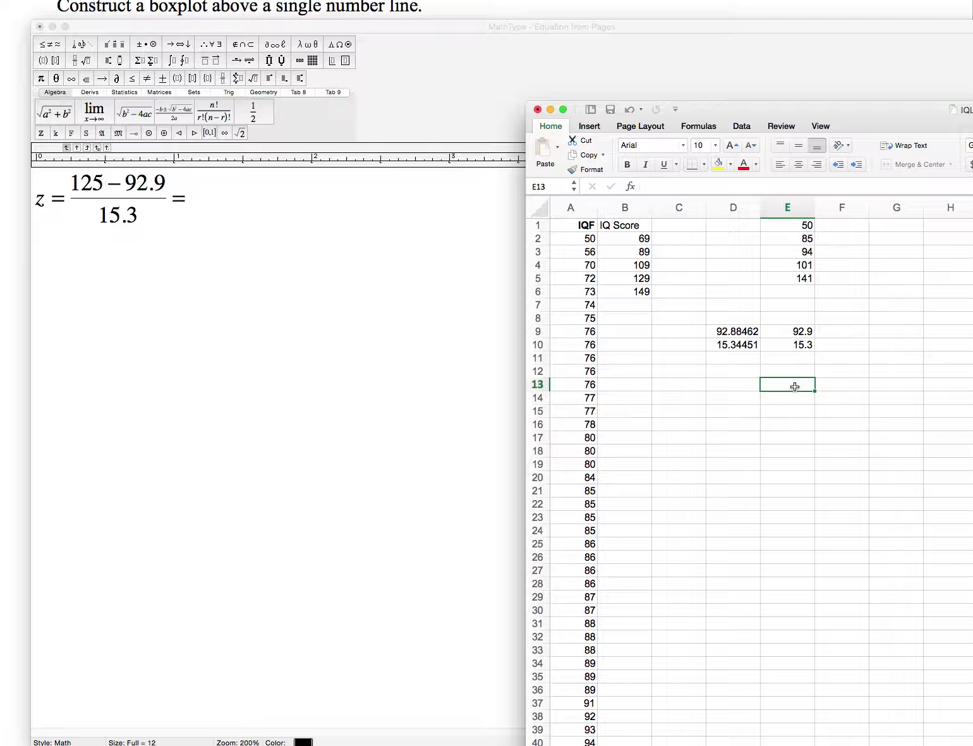
pyautogui.write('=(')
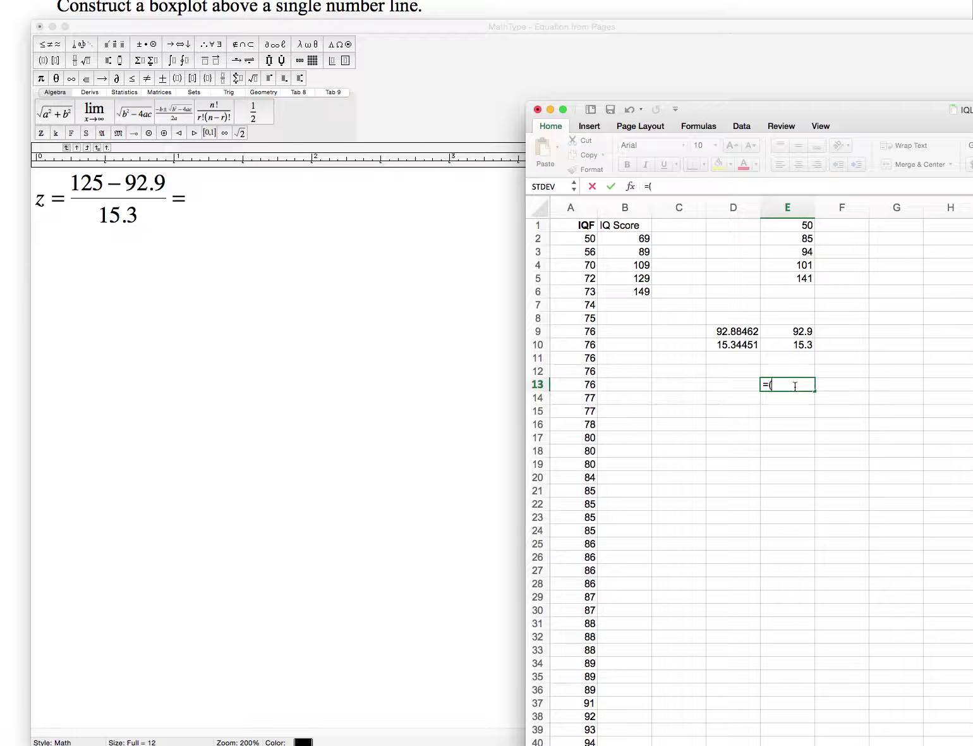
pyautogui.write('125-92.9)/15.3')
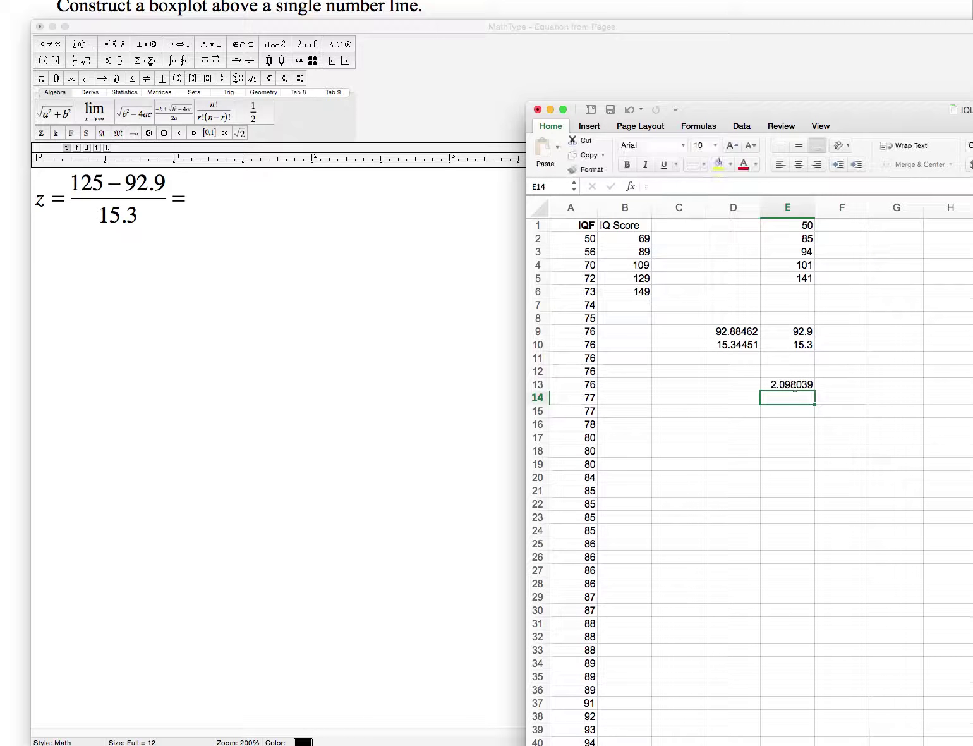
pyautogui.hscroll(-1, 818, 400)
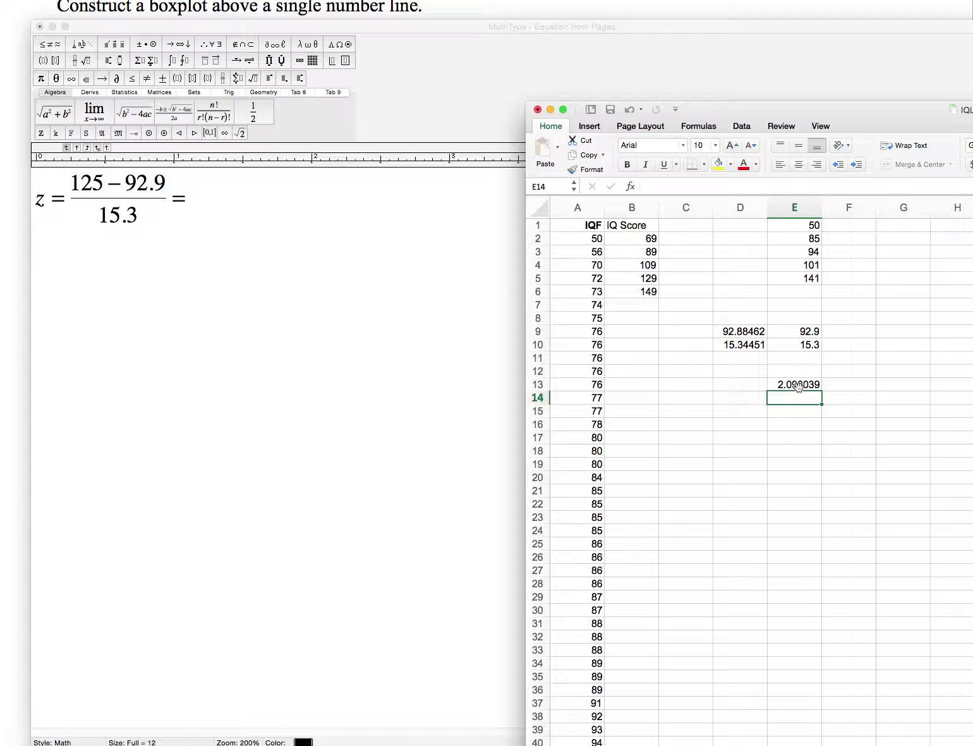
# In the MathType equation, replace the trailing equals sign with ≈ 2.1 and close the editor to return to the document
pyautogui.click(203, 202)
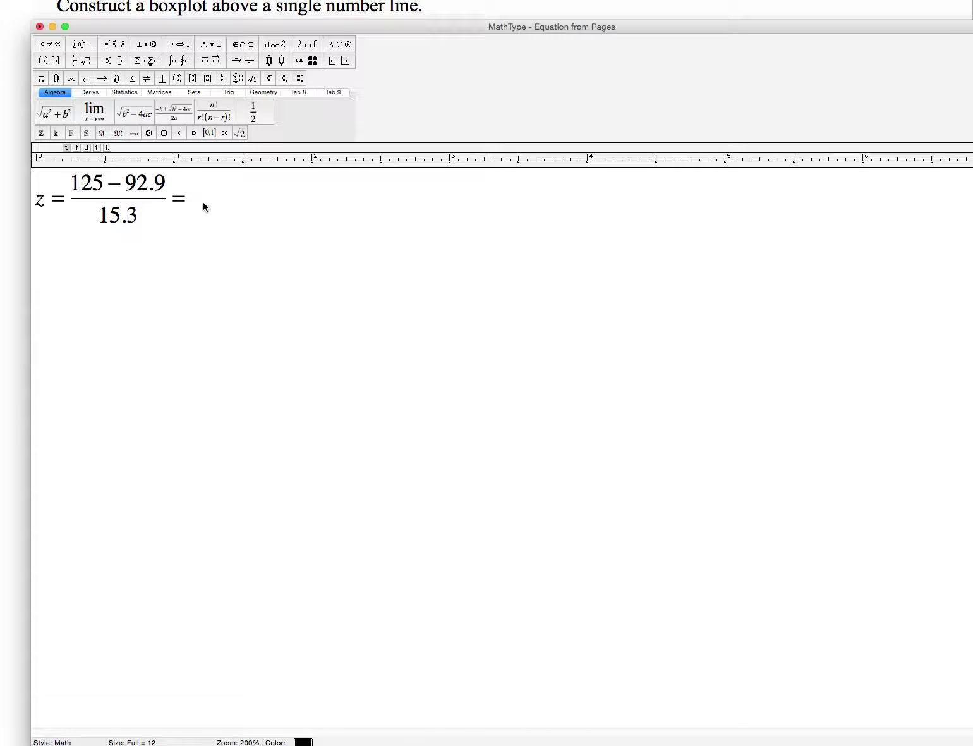
pyautogui.press('BackSpace')
pyautogui.click(60, 45)
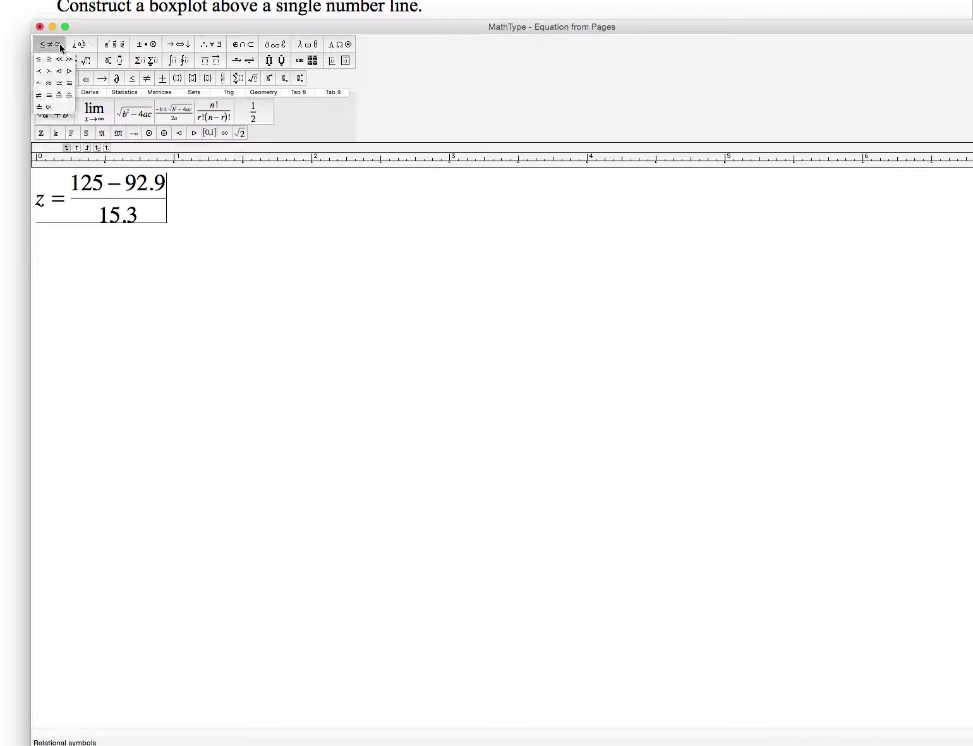
pyautogui.click(49, 82)
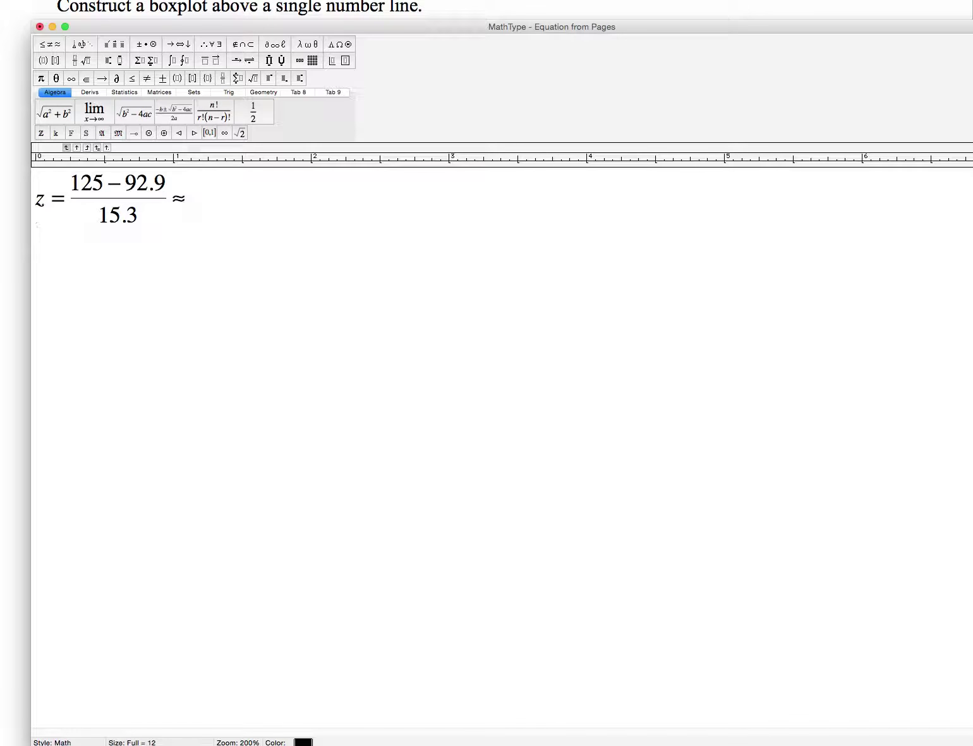
pyautogui.write('2.1')
pyautogui.click(40, 26)
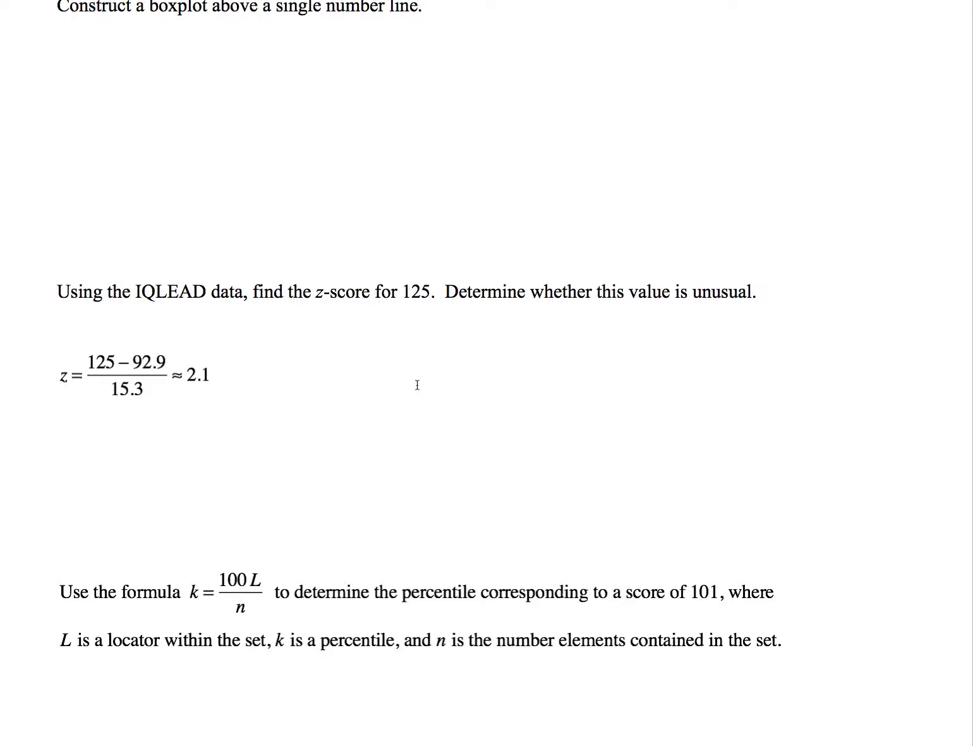
# Write the conclusion ", Yes, this is unusual because" directly after the z-score equation
pyautogui.write(', Yes , this is unus')
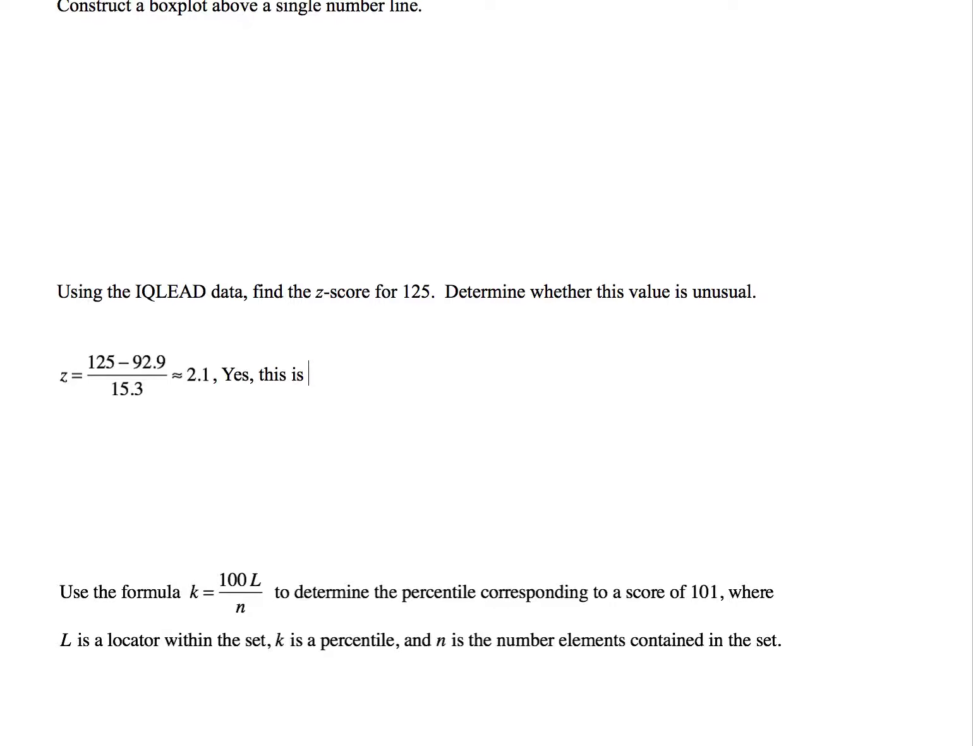
pyautogui.write('ual because')
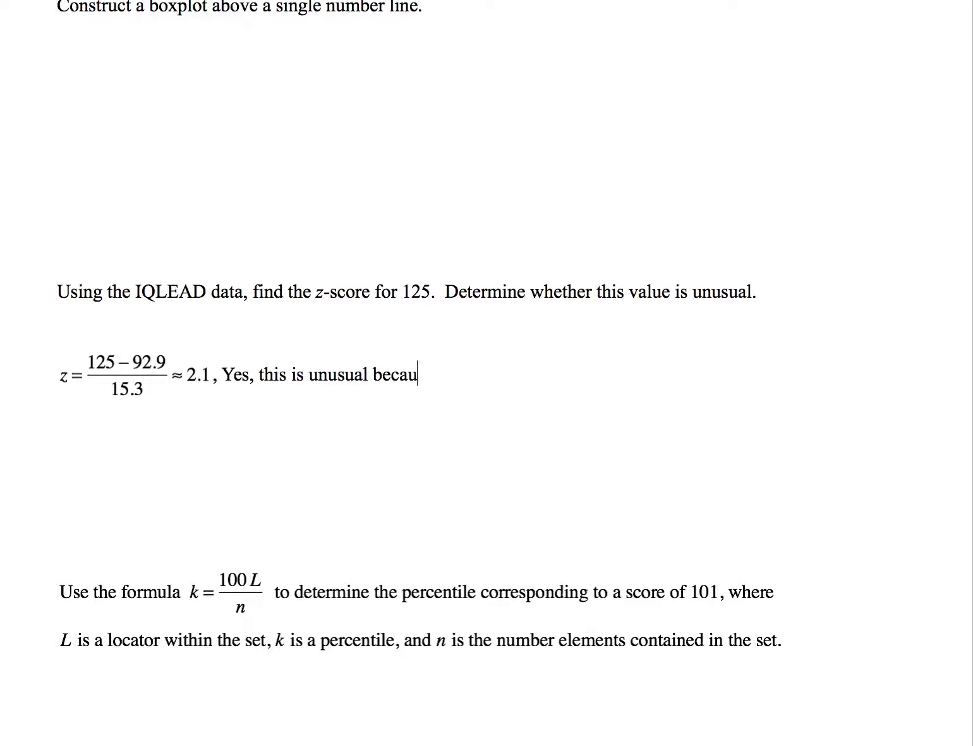